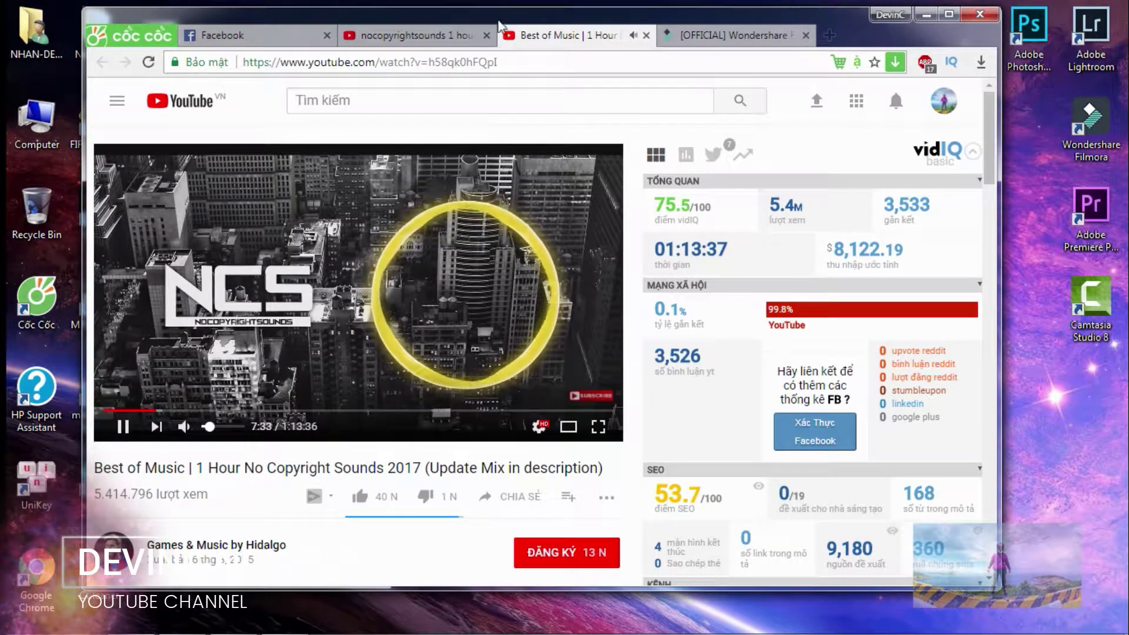
Review the Filmora 8.5 feature overview on the Filmora website
click(675, 39)
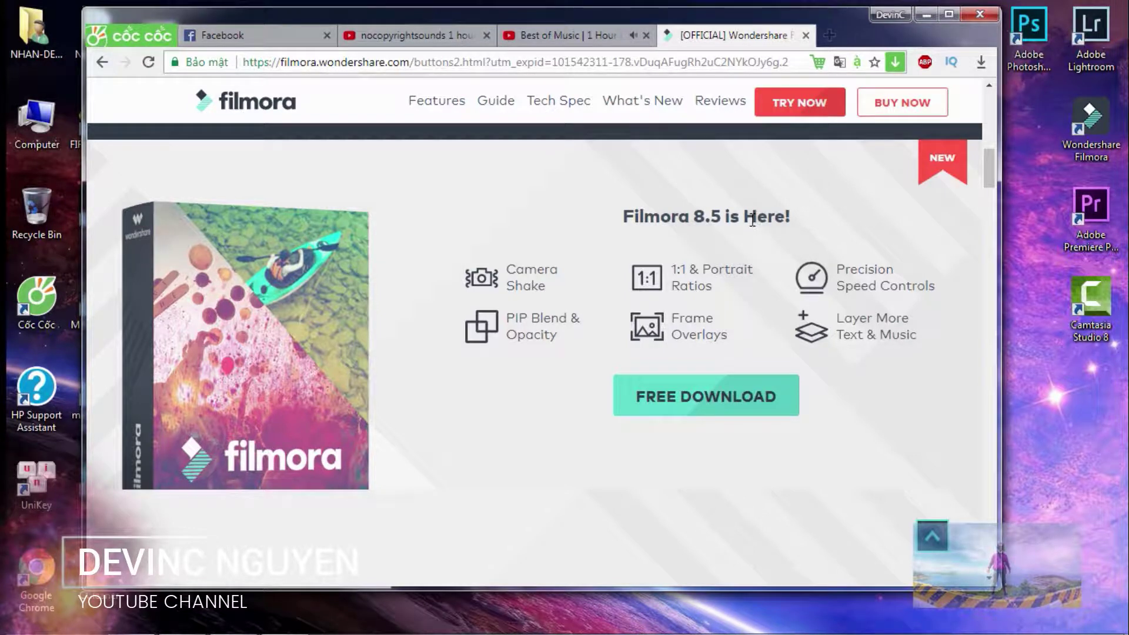
double_click(516, 264)
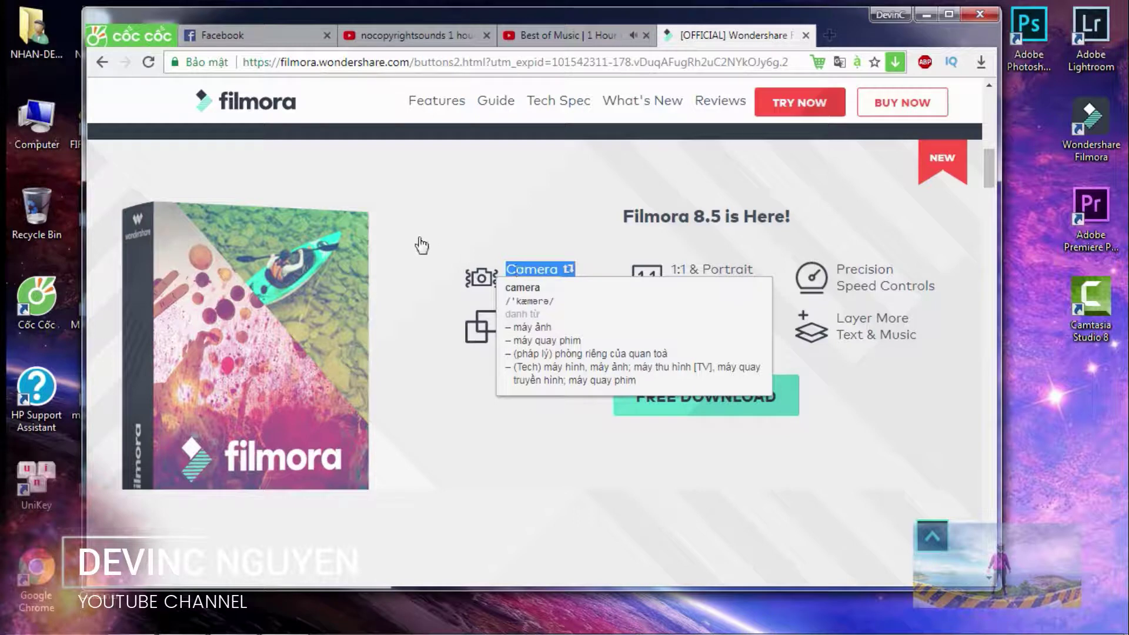
click(574, 226)
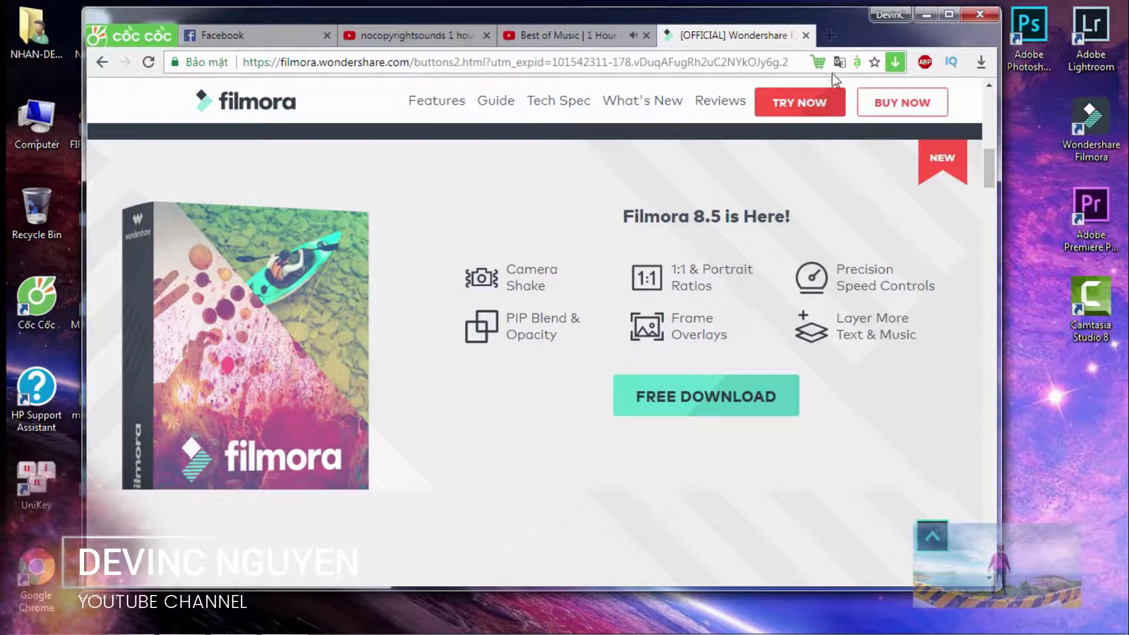
Minimize the browser, switch to Wondershare Filmora and start a 16:9 widescreen project in Full Feature Mode
click(928, 15)
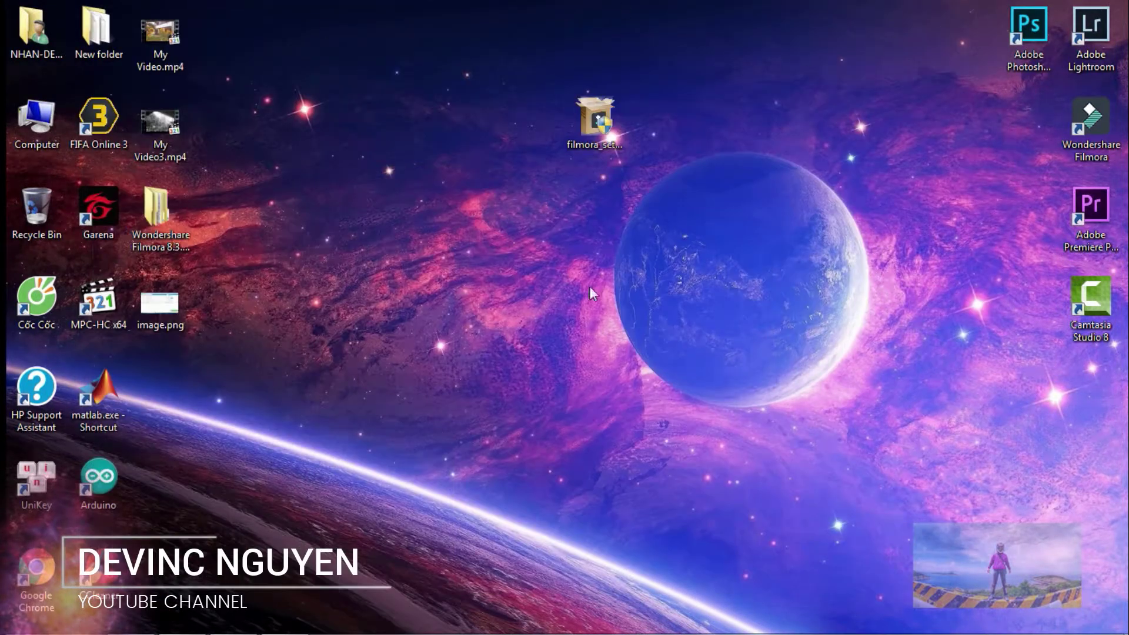
double_click(1101, 120)
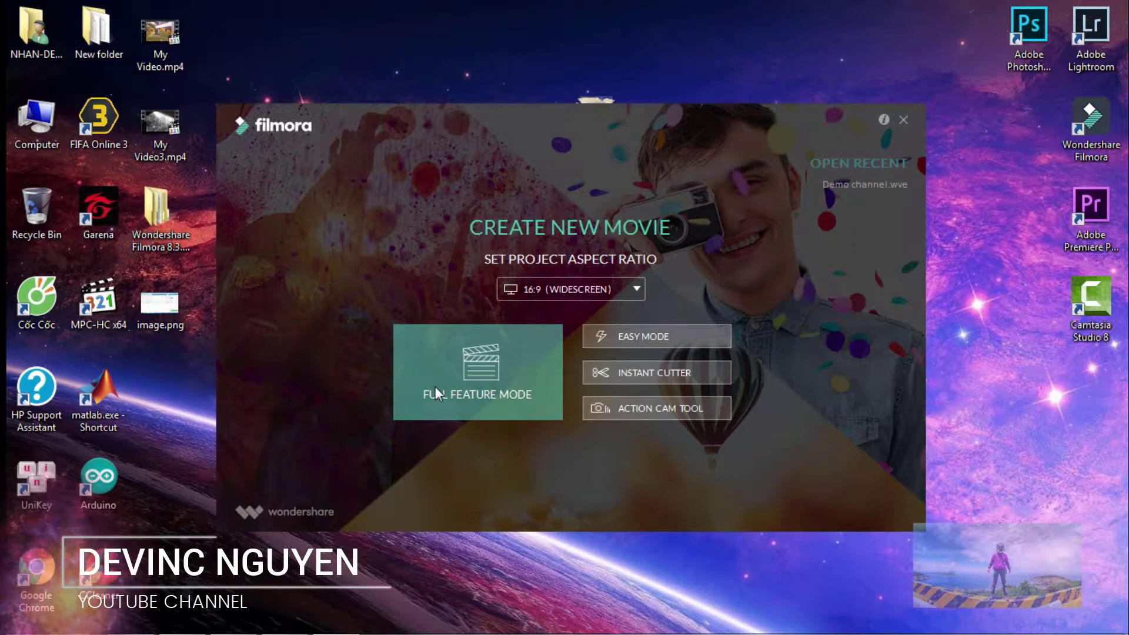
click(422, 364)
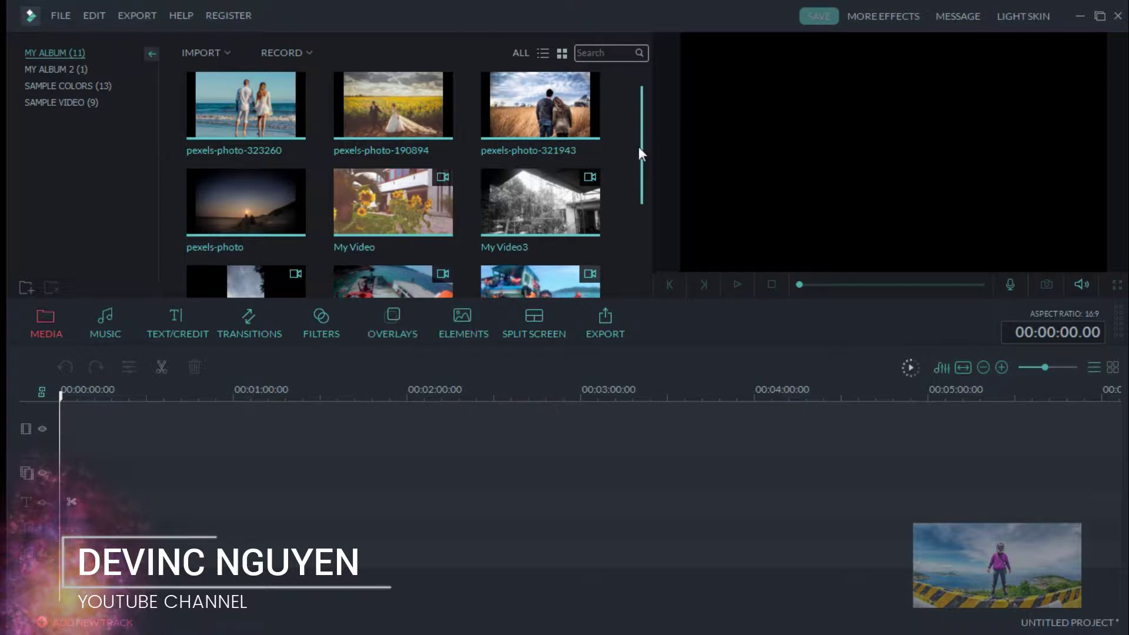
Find the beach clip 2017_0329_181139_028 in My Album and play its preview
drag(640, 150, 641, 200)
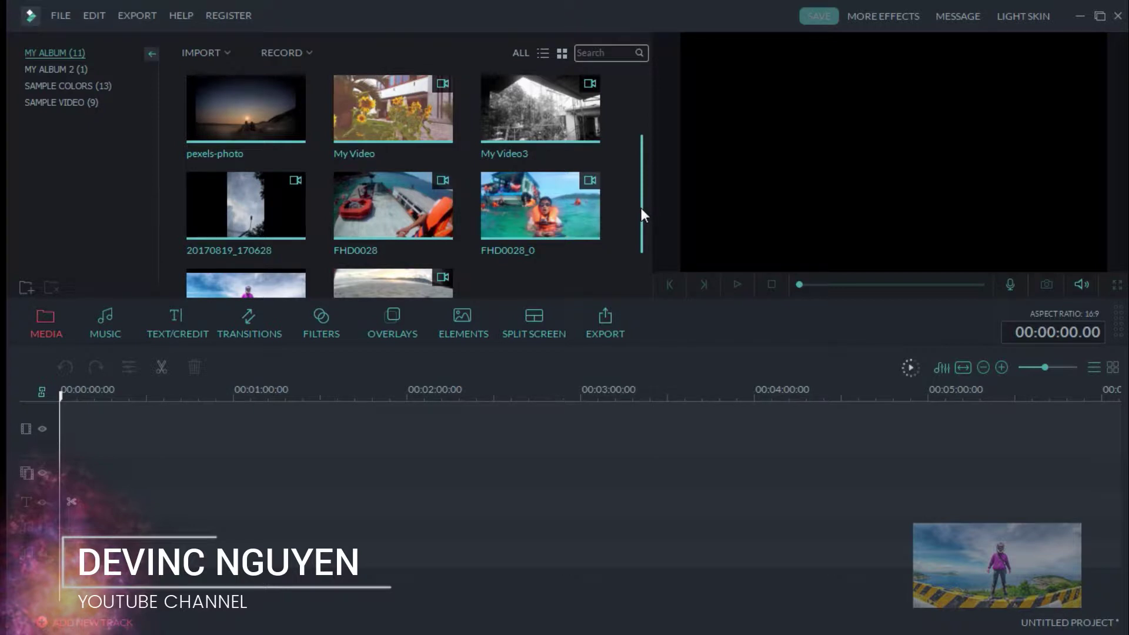
drag(641, 206, 640, 223)
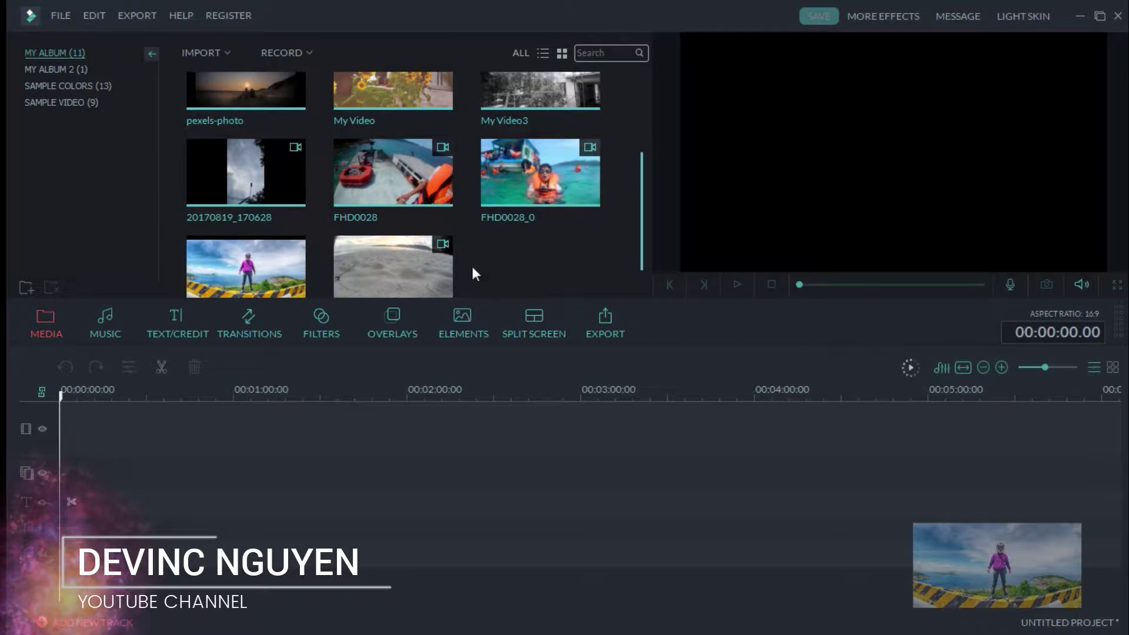
mouse_move(434, 264)
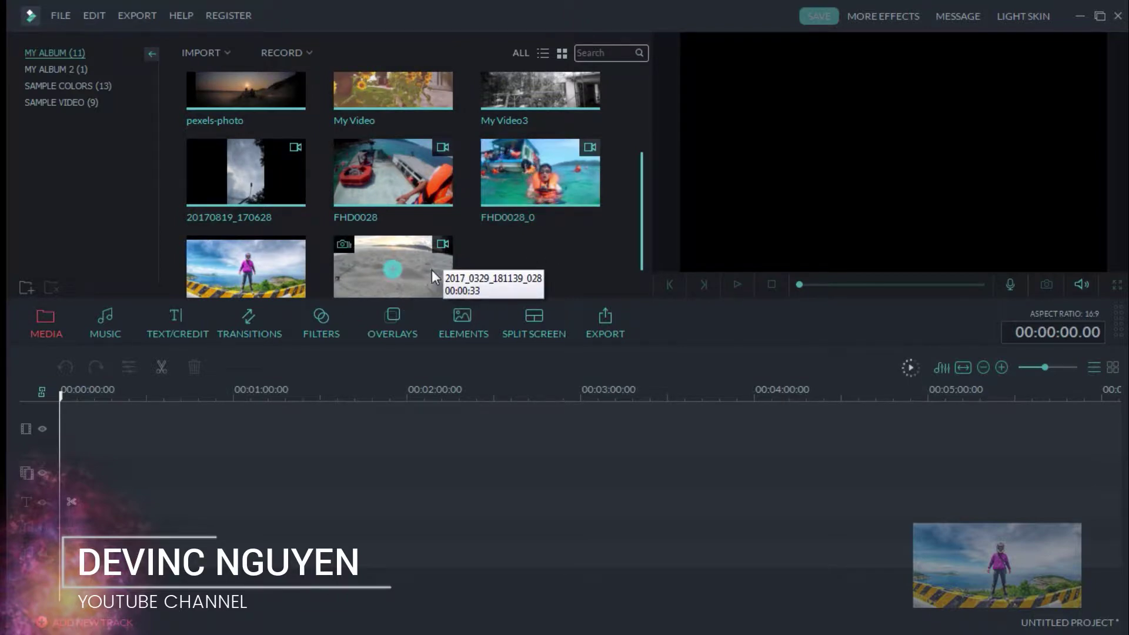
double_click(432, 269)
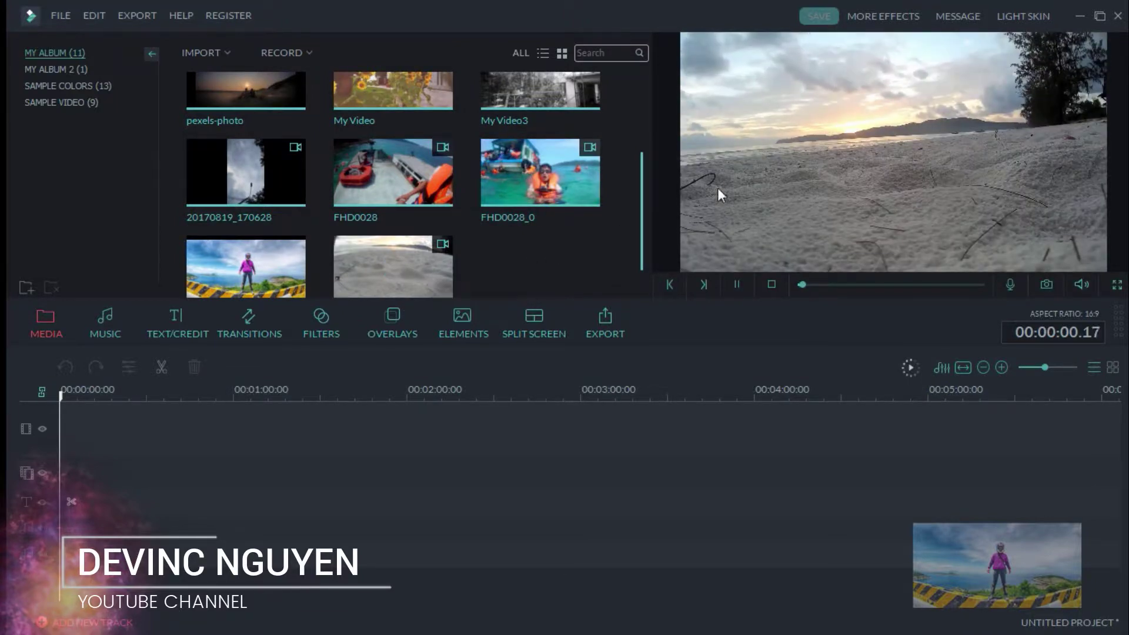
Open Video Stabilization for the beach clip 2017_0329_181139_028
right_click(432, 271)
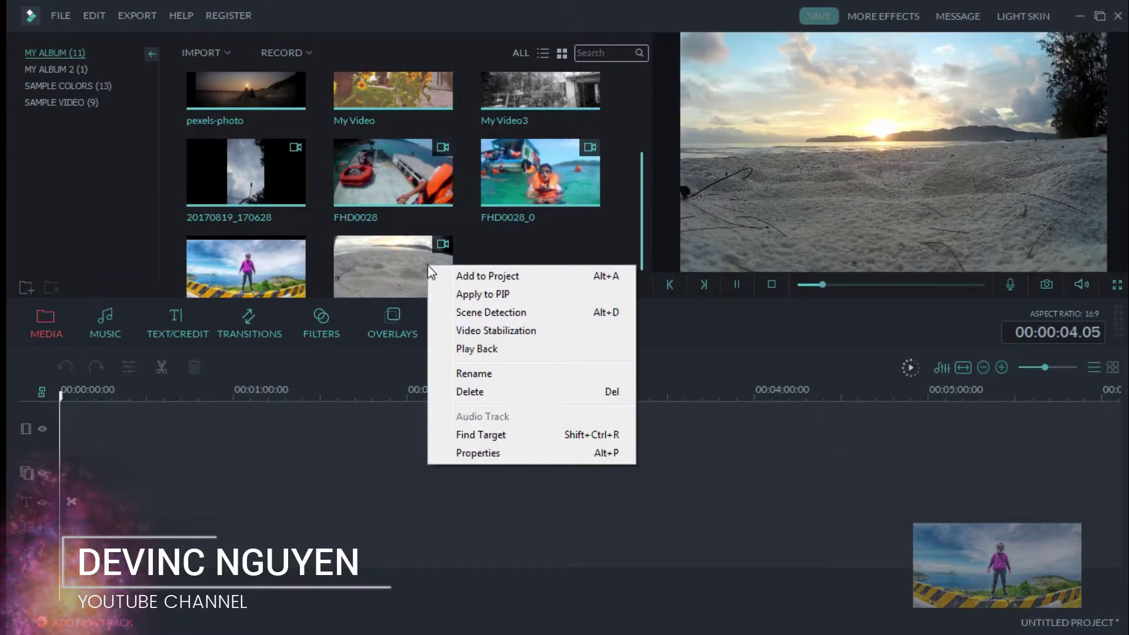
click(470, 331)
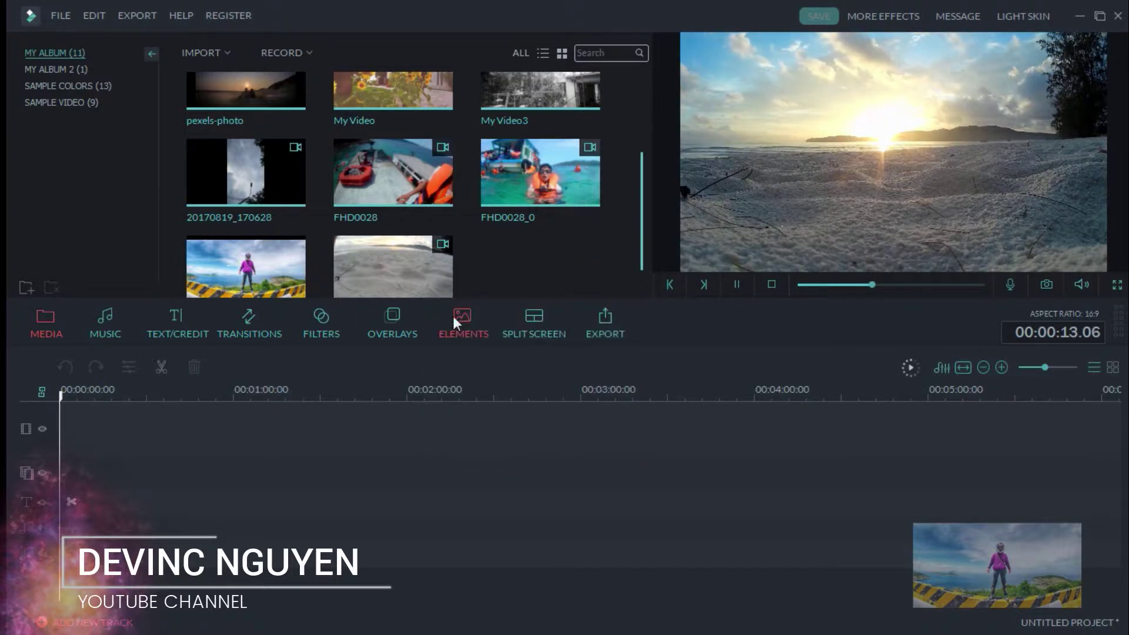
mouse_move(448, 269)
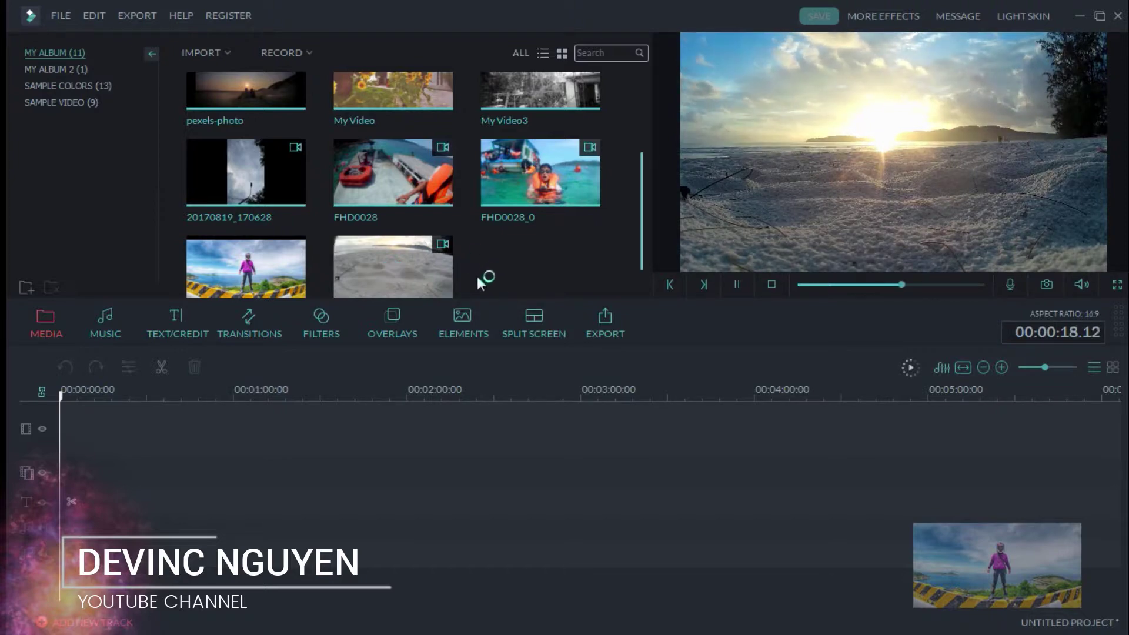
click(525, 317)
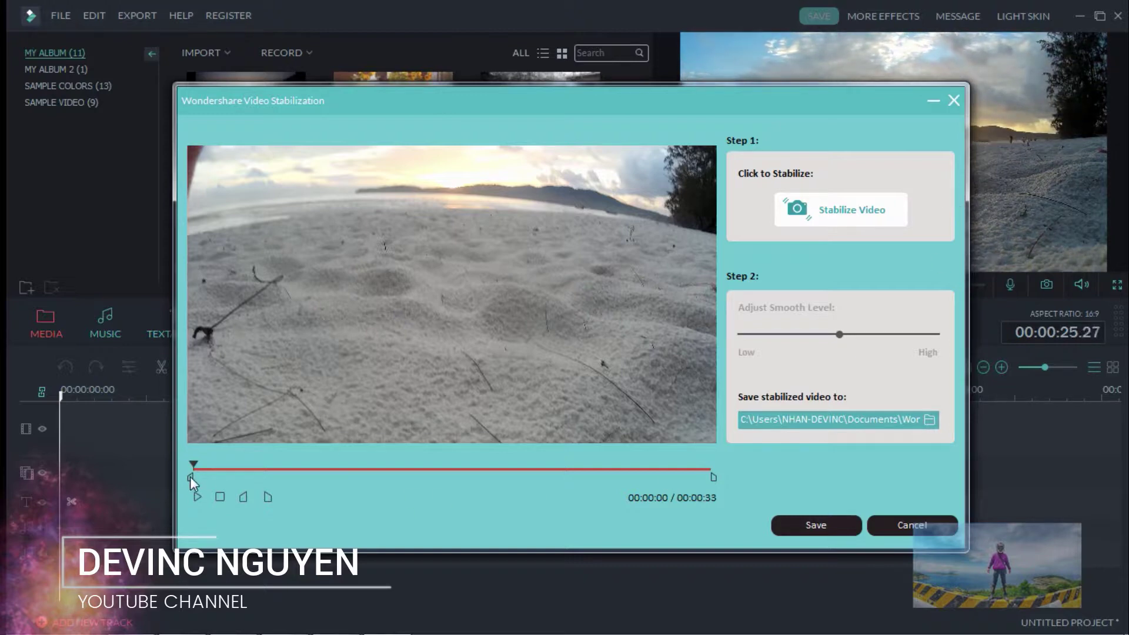
Limit the beach clip's stabilization range to about 6 to 24 seconds, preview it briefly, and cancel without saving
drag(190, 477, 324, 476)
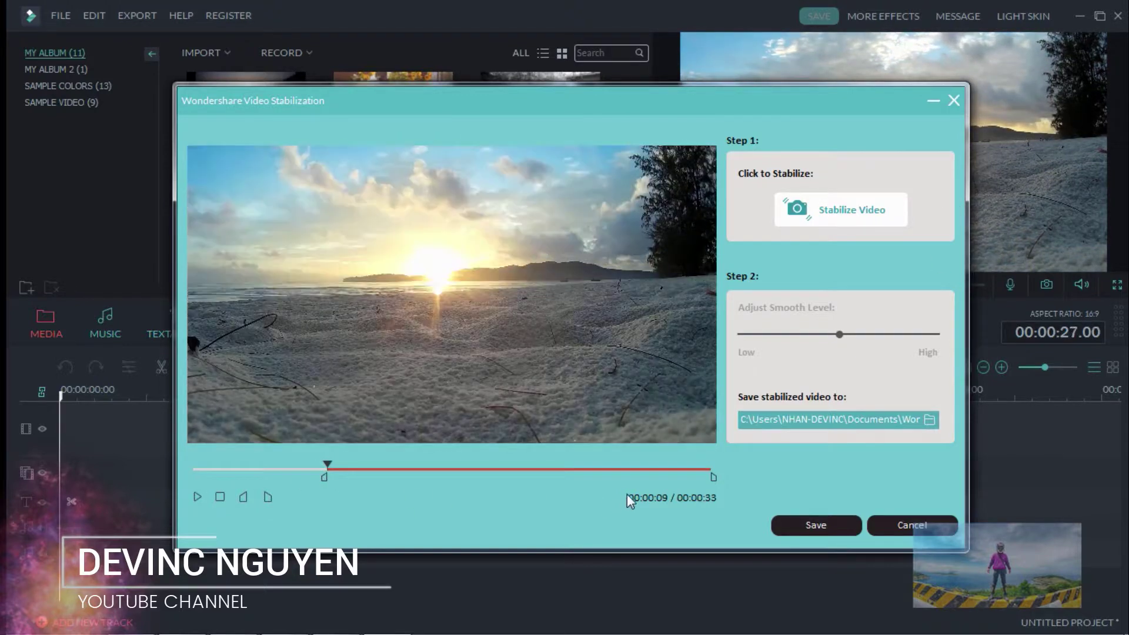
drag(711, 477, 572, 477)
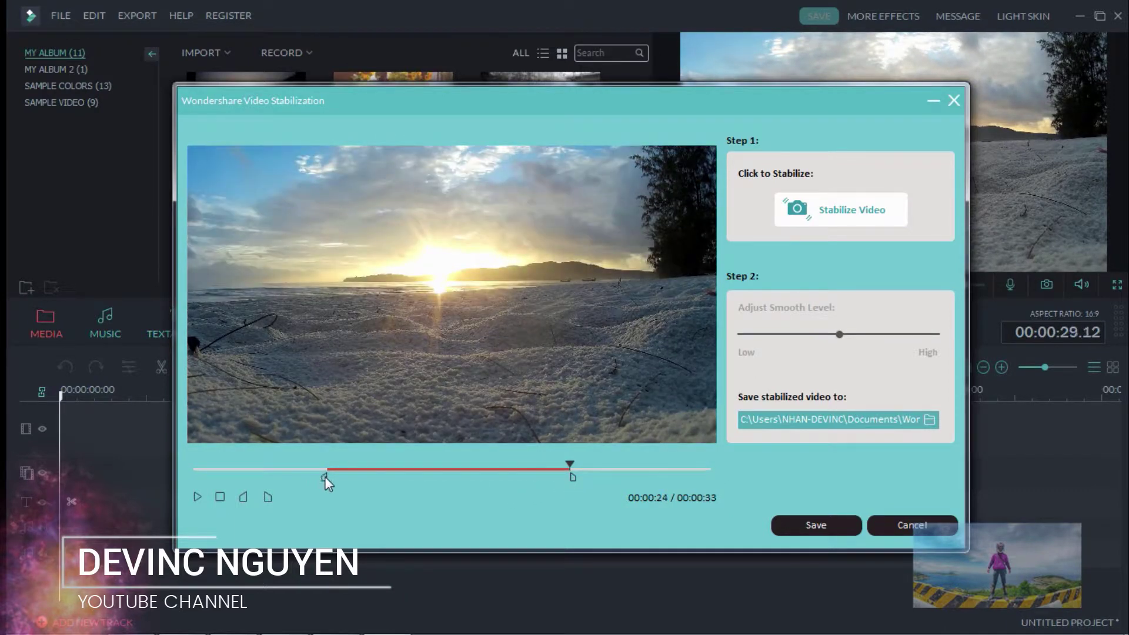
drag(324, 477, 285, 477)
click(200, 498)
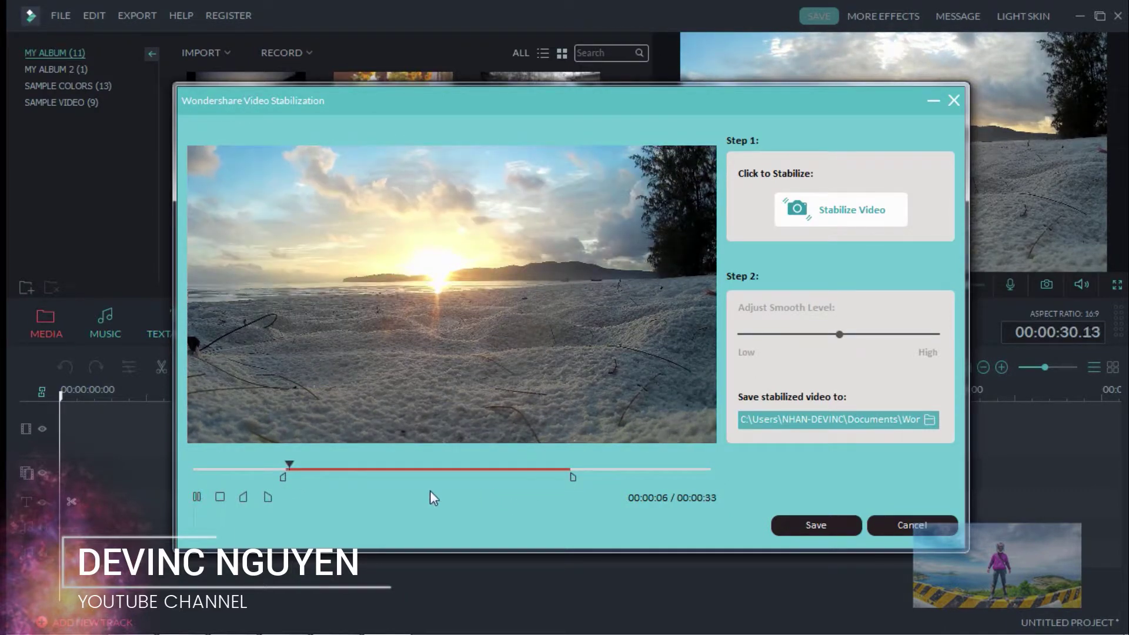
click(204, 498)
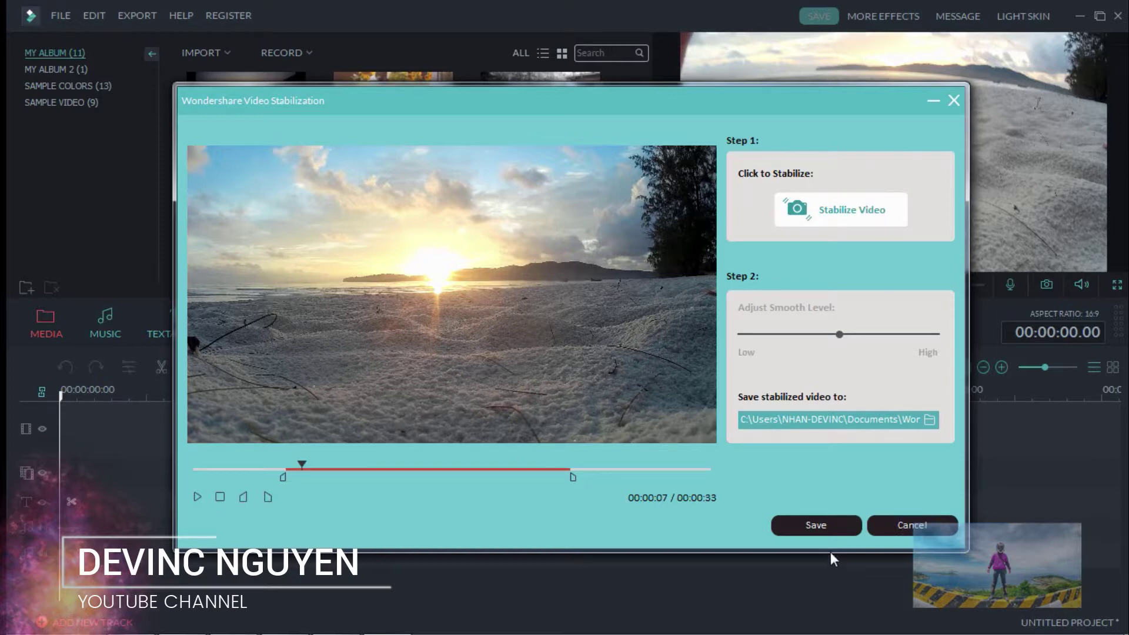
click(899, 525)
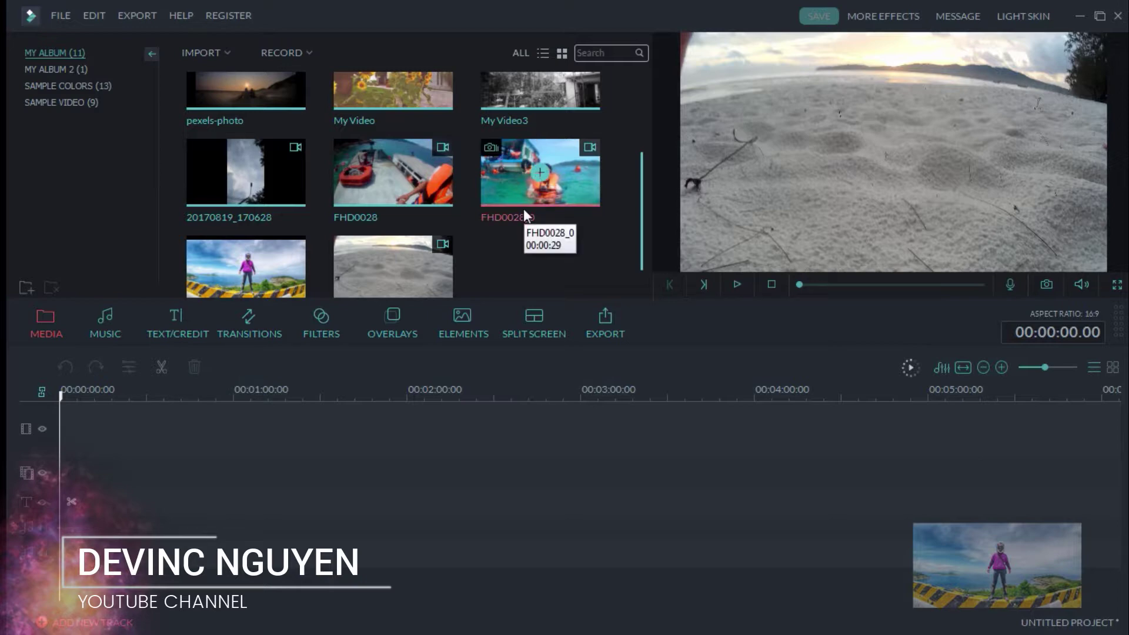
Select the swimming clip FHD0028_0 in My Album and open Video Stabilization for it
click(507, 195)
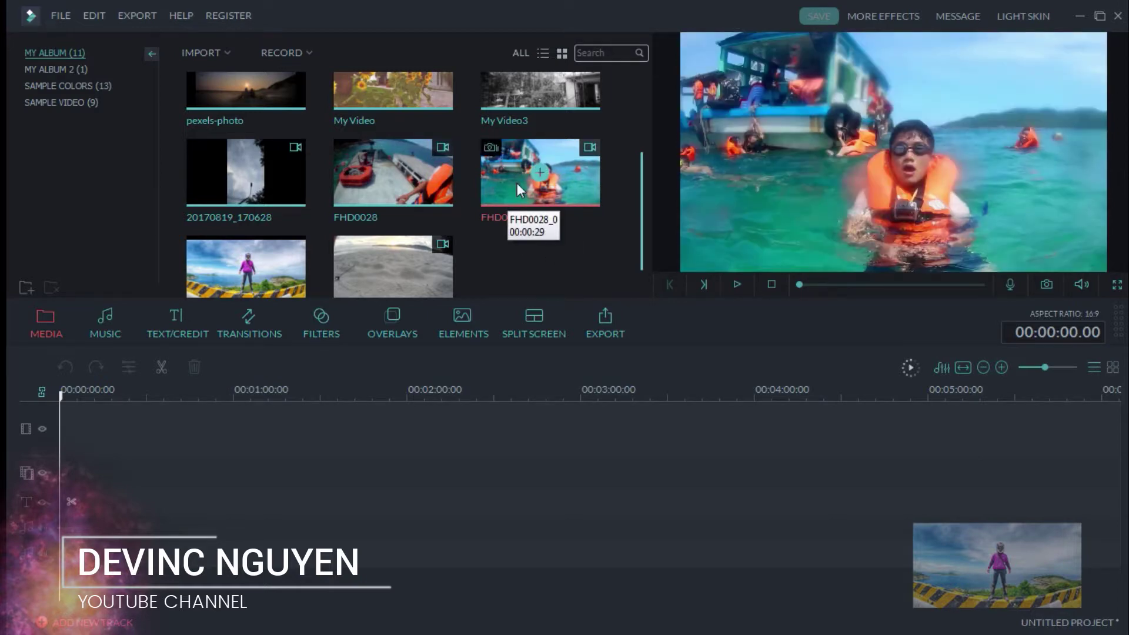
scroll(518, 265, up, 2)
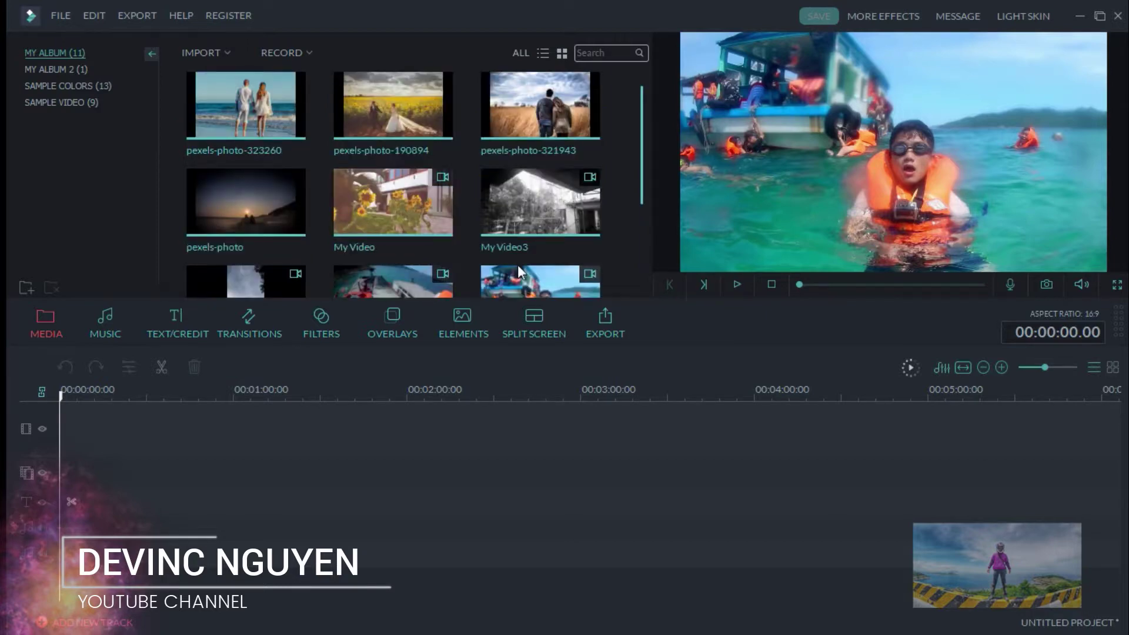
scroll(517, 265, down, 2)
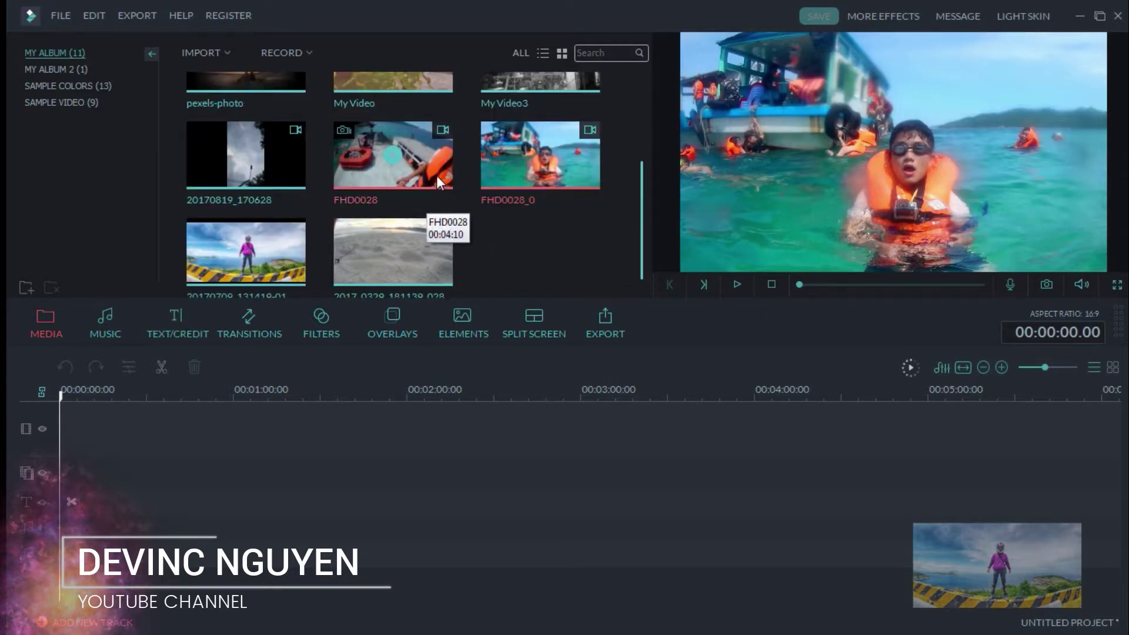
right_click(515, 178)
click(549, 244)
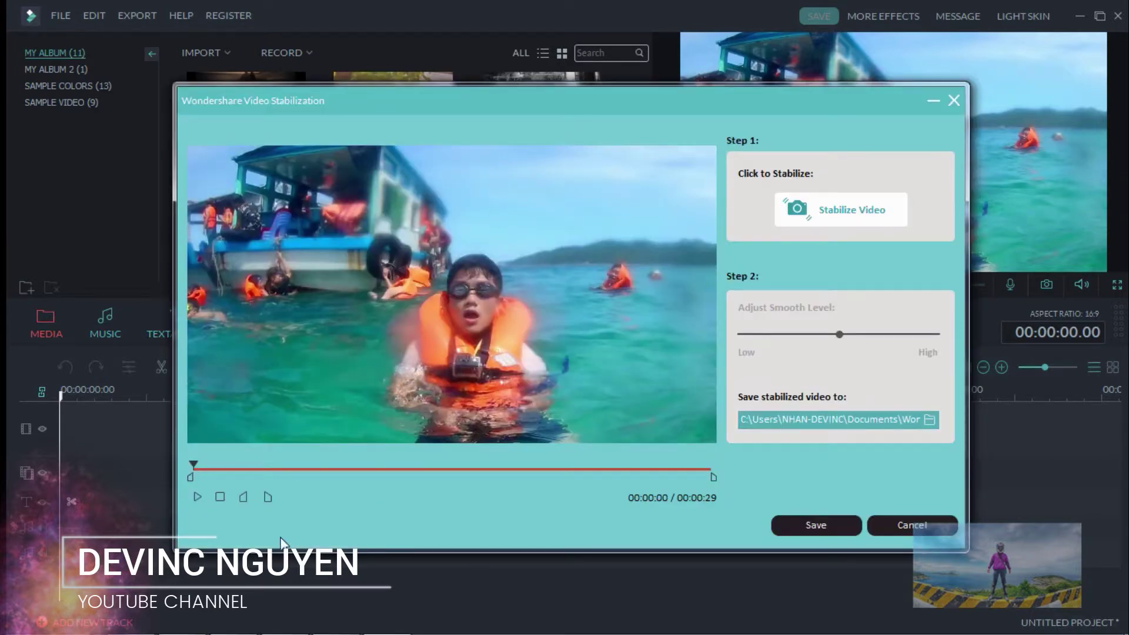
Set the swimming clip's stabilization range to start at about 16 seconds, shorten its end, and cancel without saving
drag(192, 477, 257, 475)
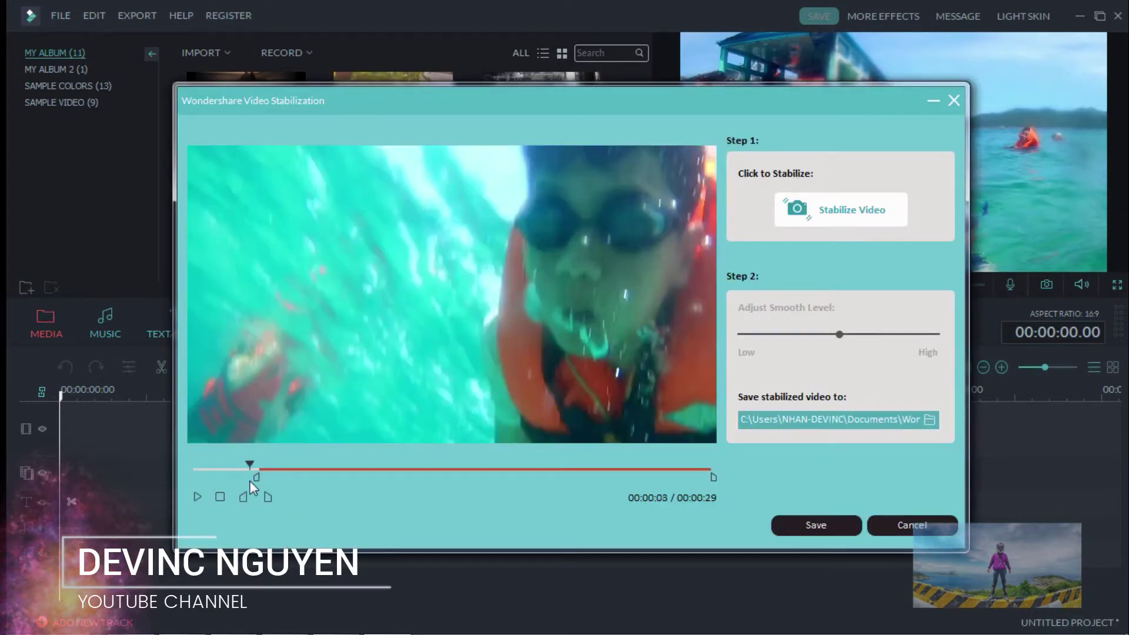
mouse_move(250, 480)
mouse_down()
mouse_move(404, 468)
mouse_move(460, 474)
mouse_move(439, 481)
mouse_move(617, 479)
mouse_move(479, 480)
mouse_up()
click(675, 476)
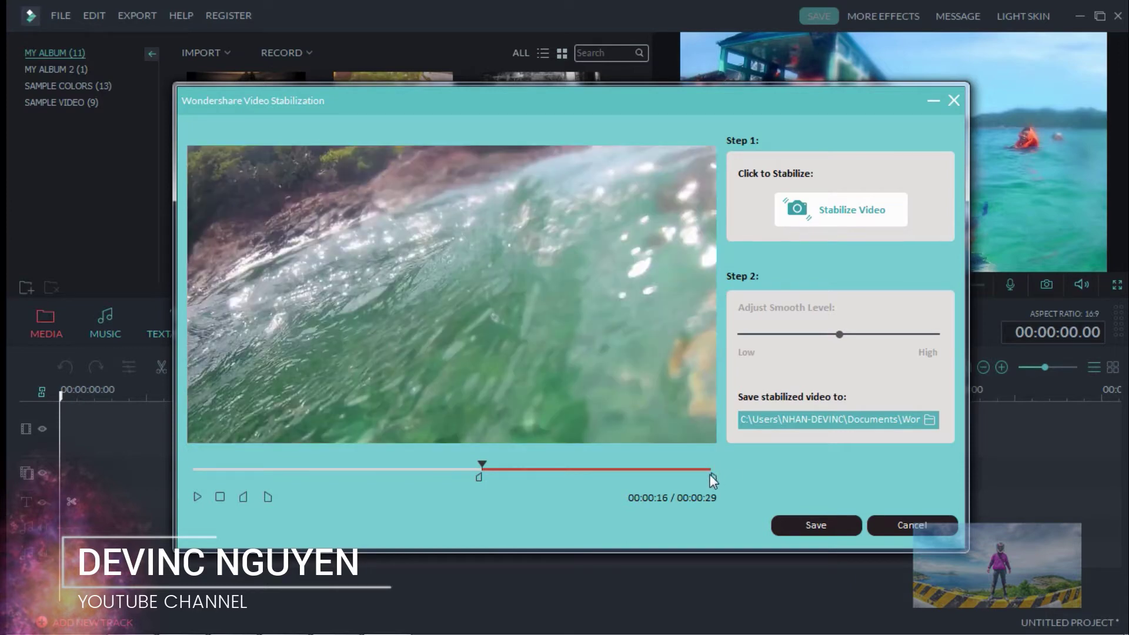
drag(712, 481, 655, 477)
click(870, 529)
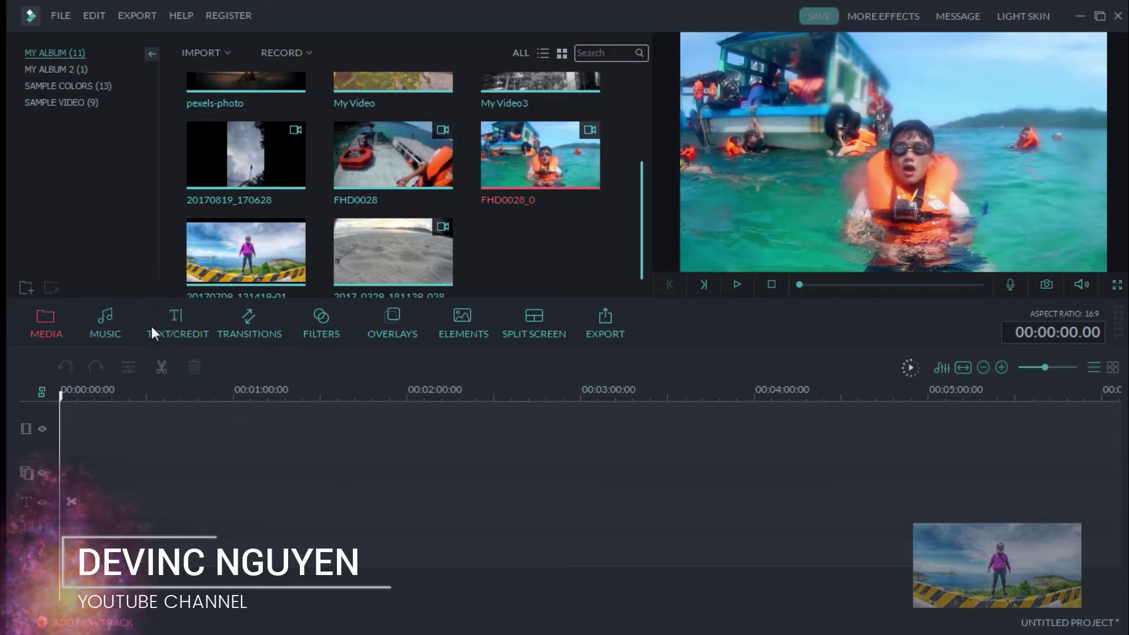
Look through the title, transition and filter libraries, including the Seasonal filters and the Lifestyle and Media filter subcategories
click(178, 318)
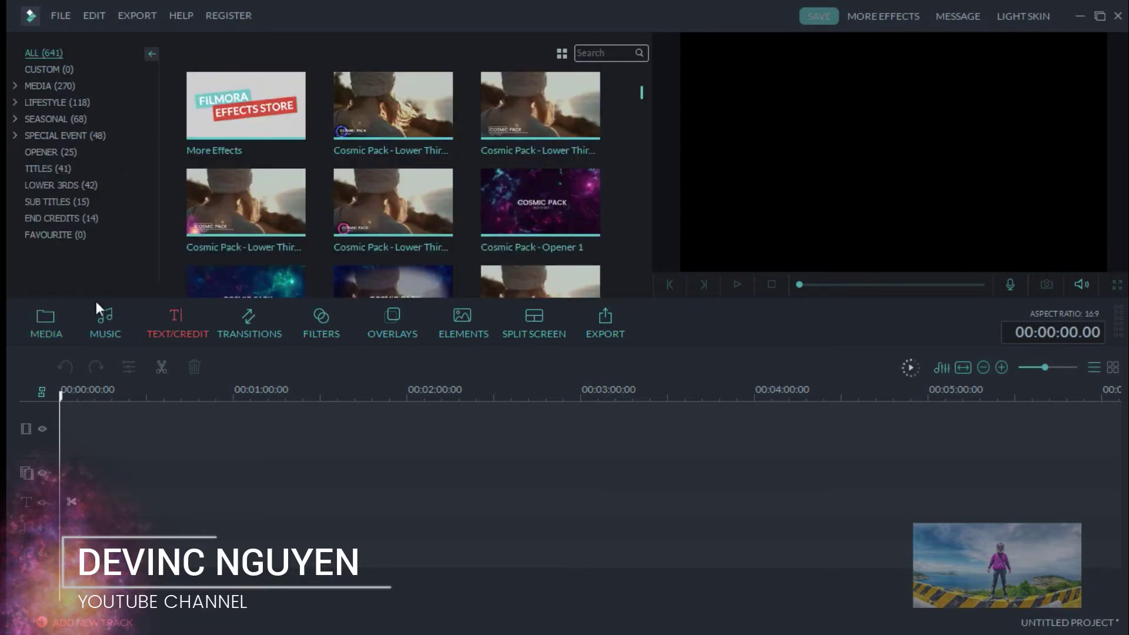
click(254, 326)
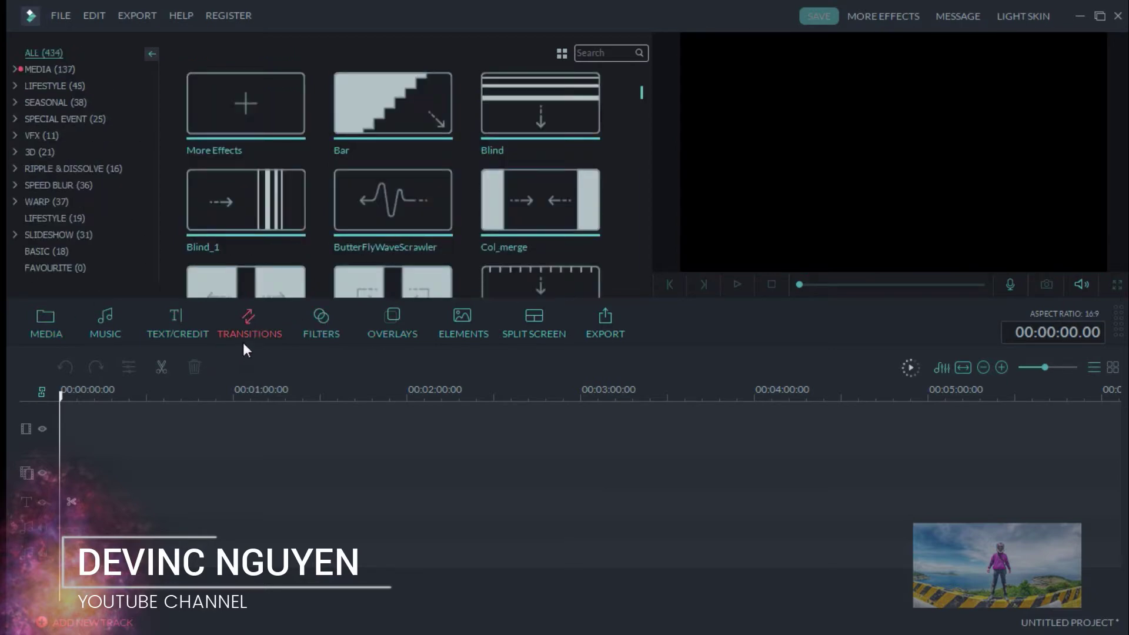
click(323, 327)
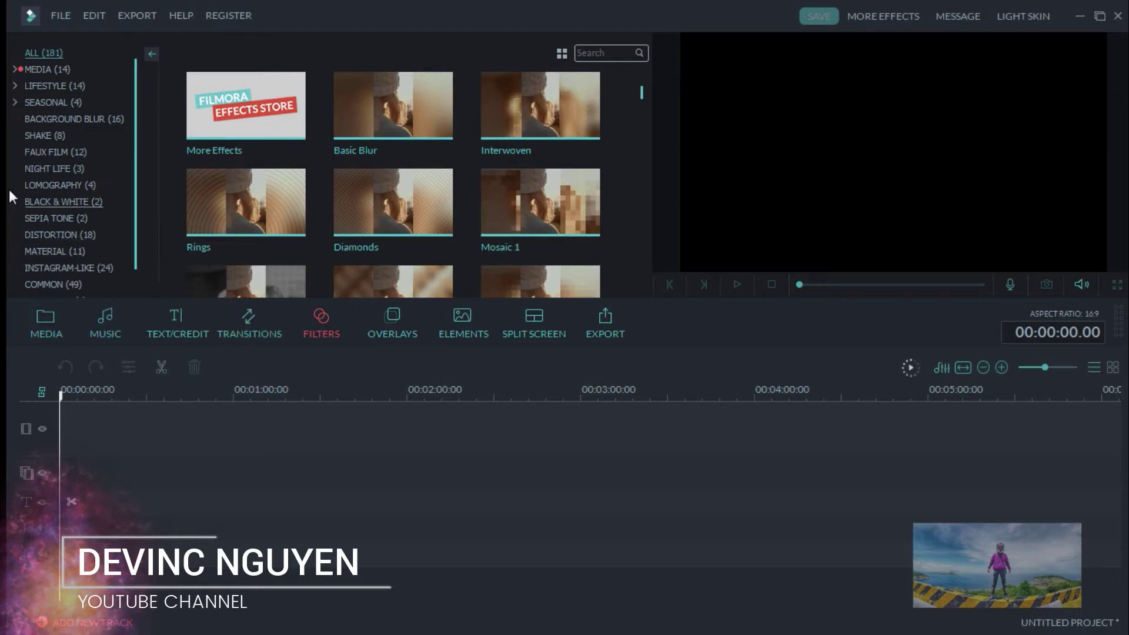
click(8, 101)
click(15, 85)
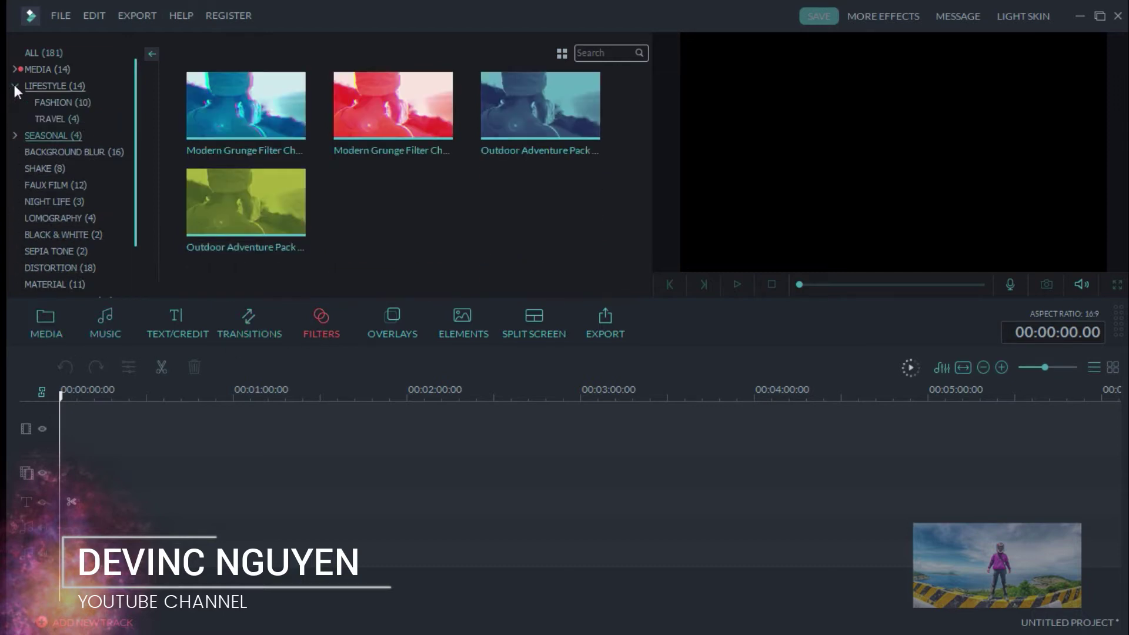
click(14, 69)
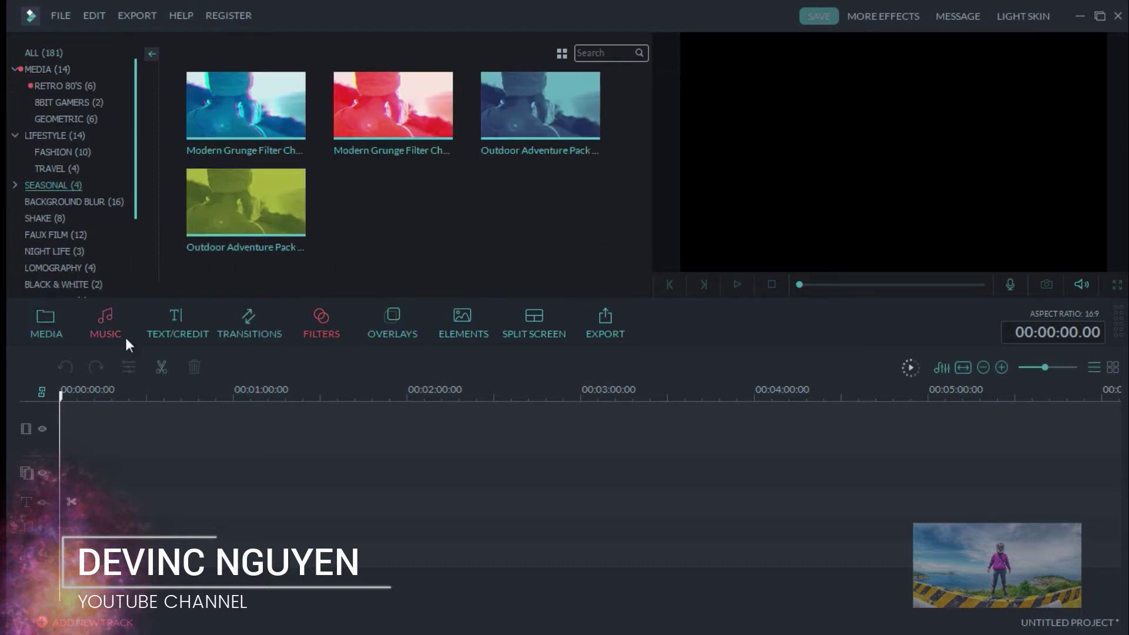
Look through the overlay and element libraries, including the VFX, Special Event, Seasonal and Lifestyle element subcategories and the Beauty elements
click(405, 328)
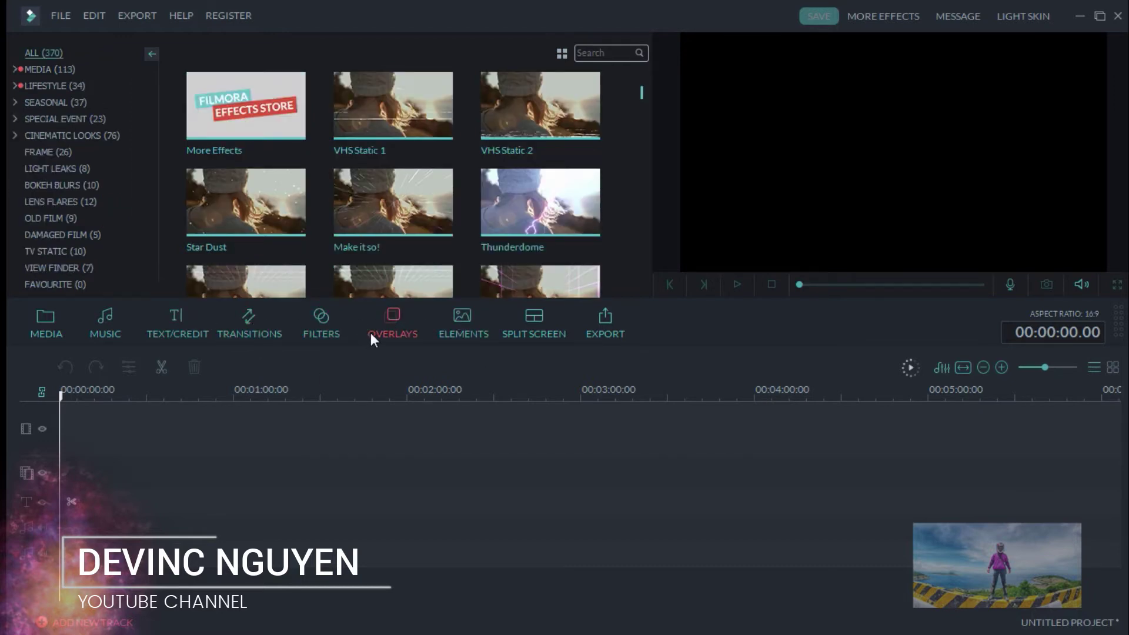
click(440, 322)
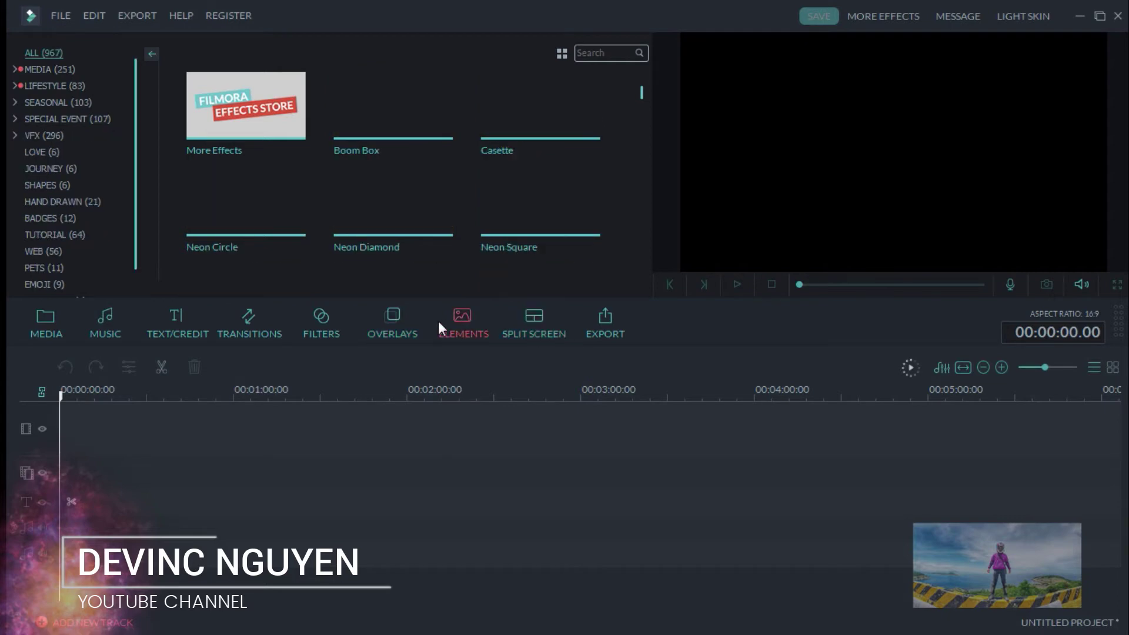
click(15, 135)
click(15, 119)
click(15, 102)
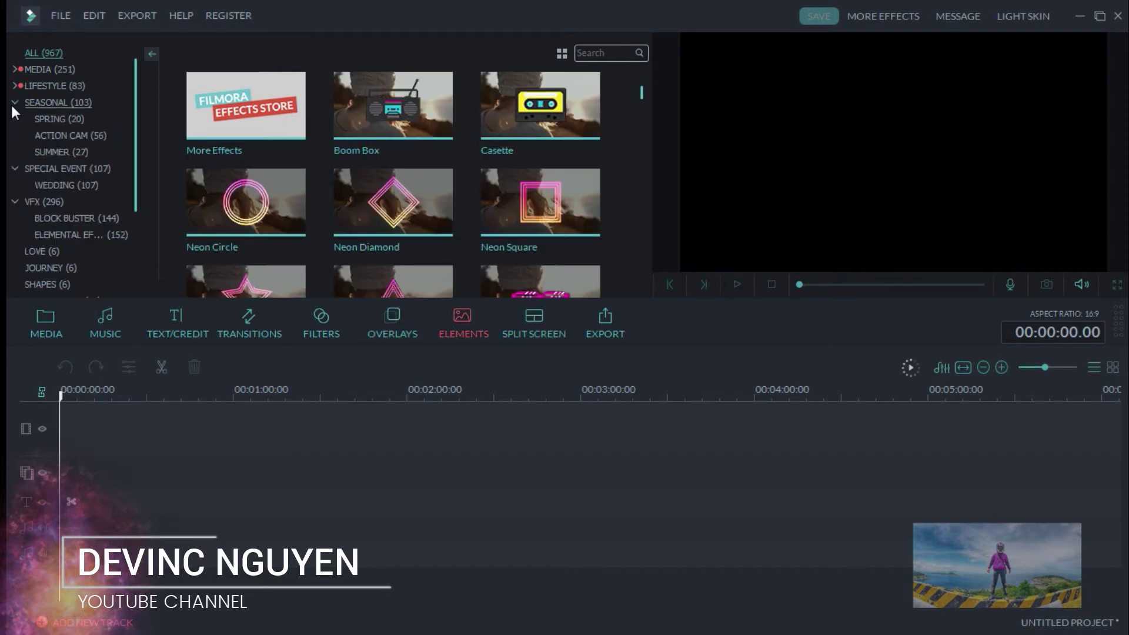
click(14, 86)
click(34, 103)
click(41, 119)
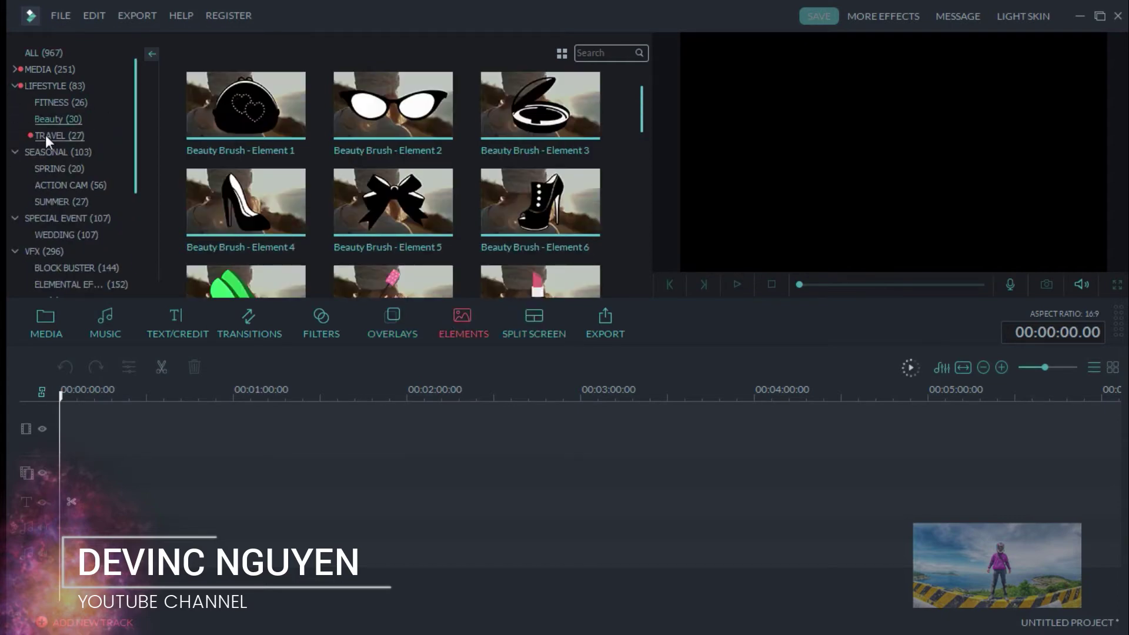
Look through the Travel, Action Cam, Summer, Wedding, Block Buster, elemental effects and Love element categories
click(44, 135)
click(28, 181)
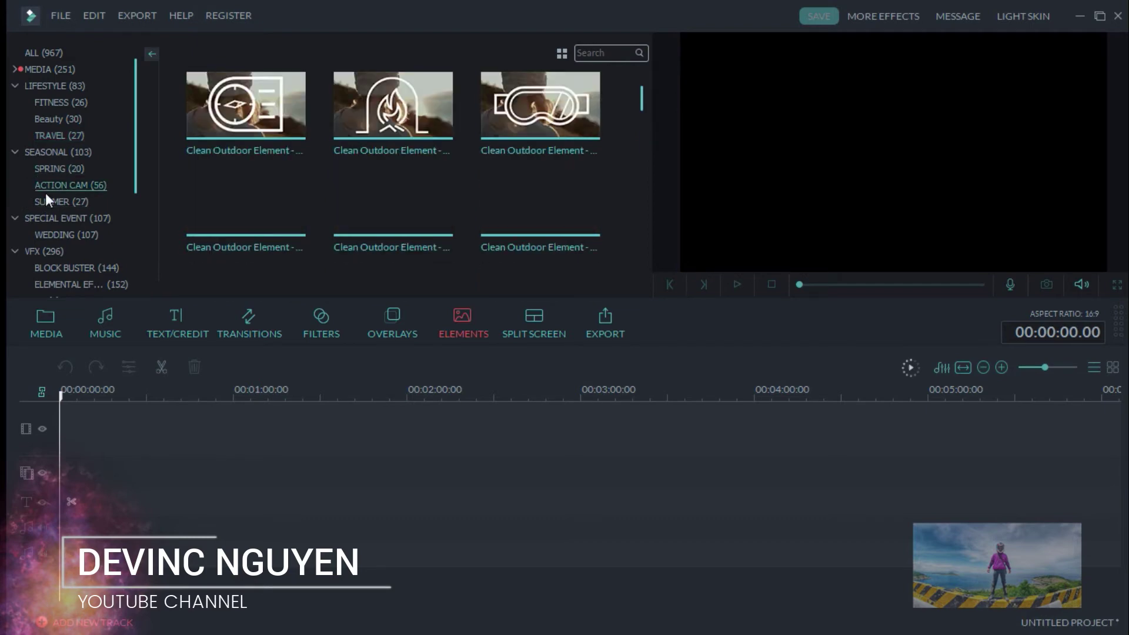
click(53, 201)
click(66, 234)
scroll(63, 230, down, 1)
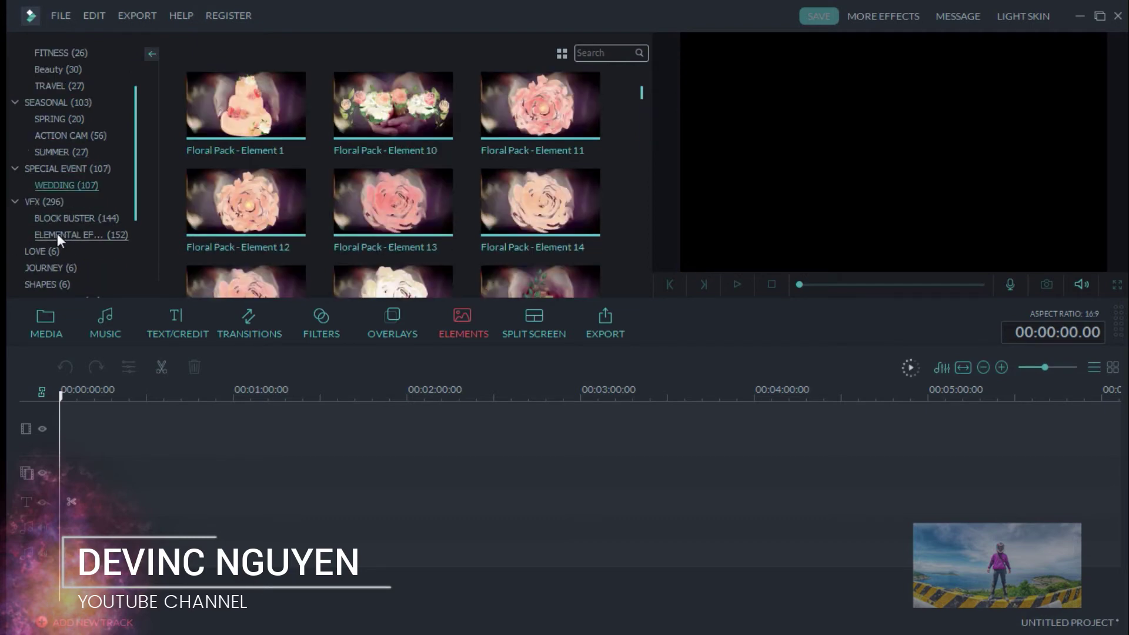
click(59, 219)
click(63, 236)
click(55, 253)
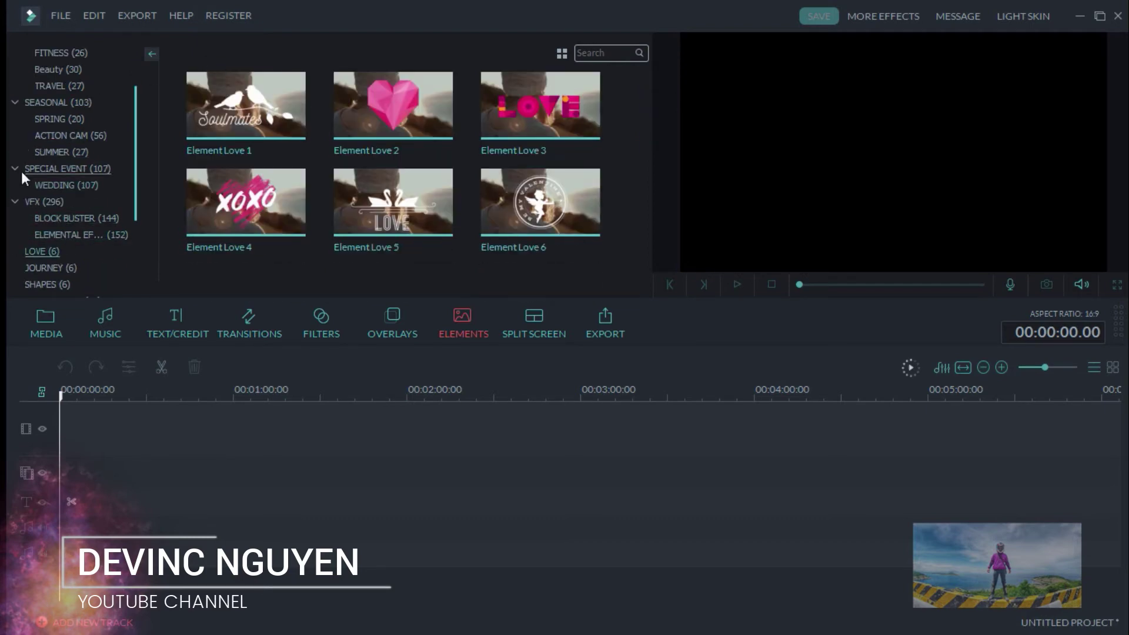
Revisit the Action Cam, Wedding, elemental effects, Block Buster, Spring and Travel elements
click(50, 136)
click(59, 186)
click(58, 234)
click(54, 218)
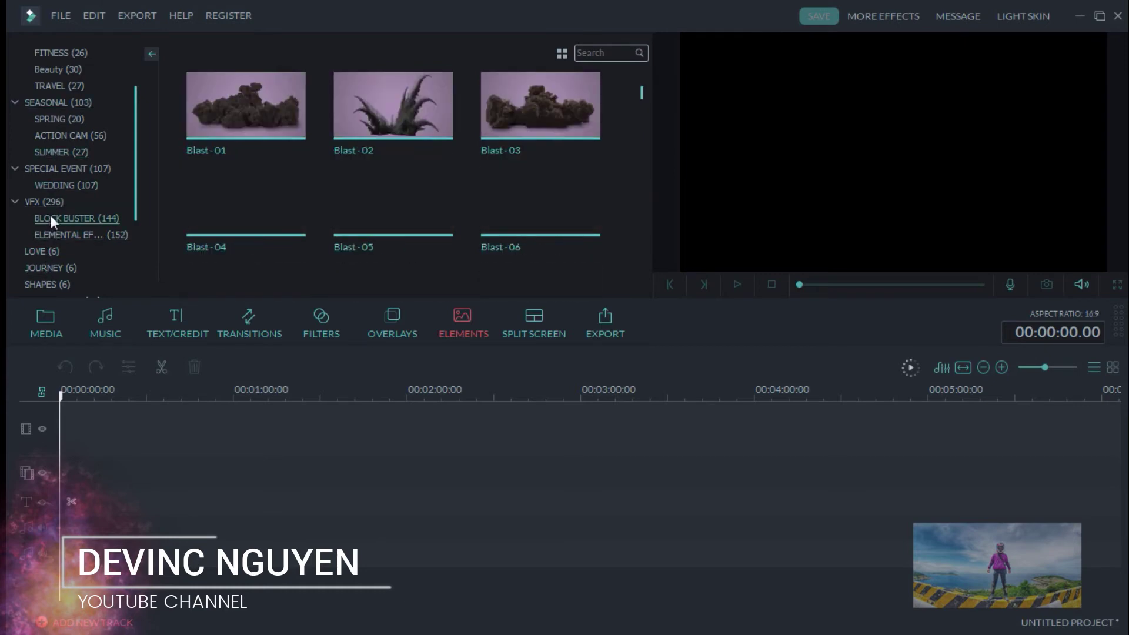
click(57, 119)
click(59, 86)
scroll(70, 177, up, 4)
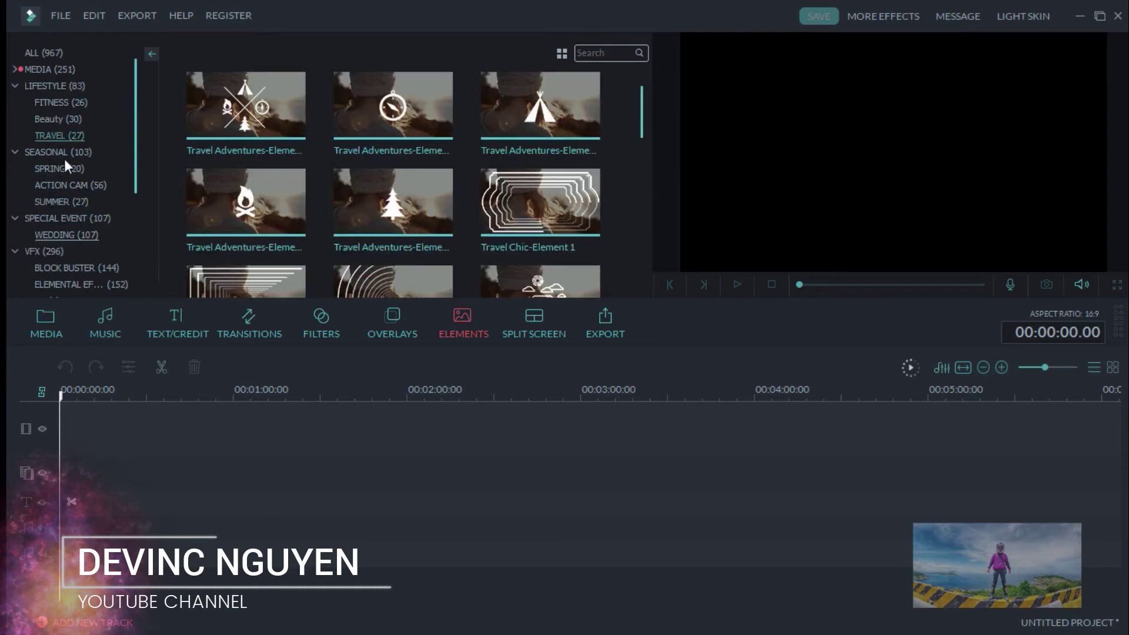
Examine the Education, Japanese and Business elements under Media, the Summer elements, and further items in the Wedding collection
click(14, 69)
click(54, 200)
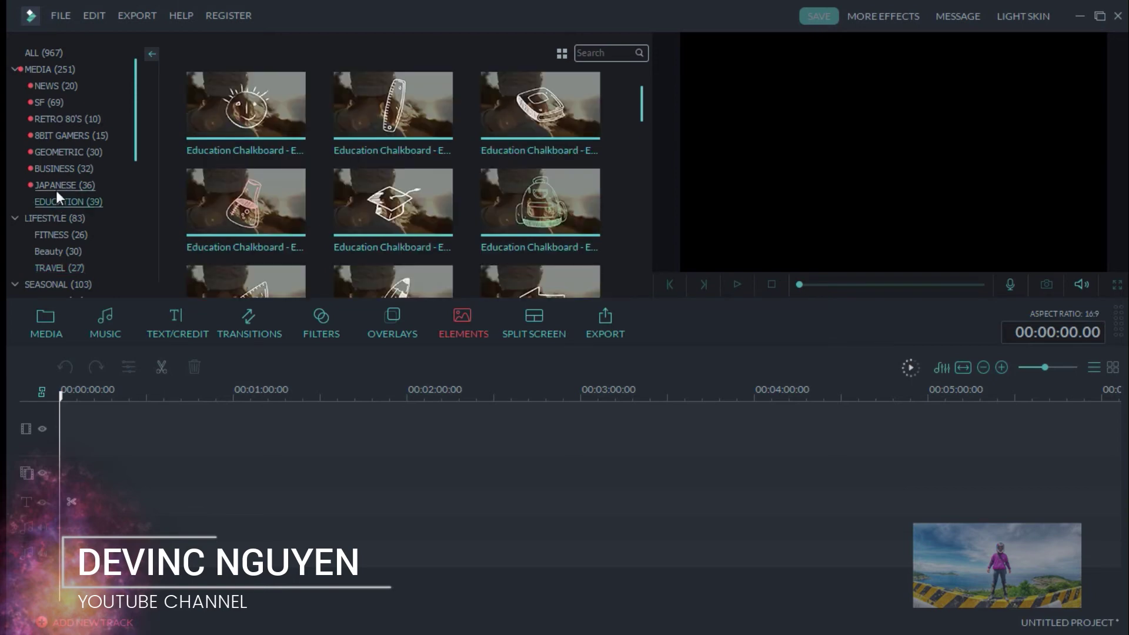
click(55, 184)
click(57, 169)
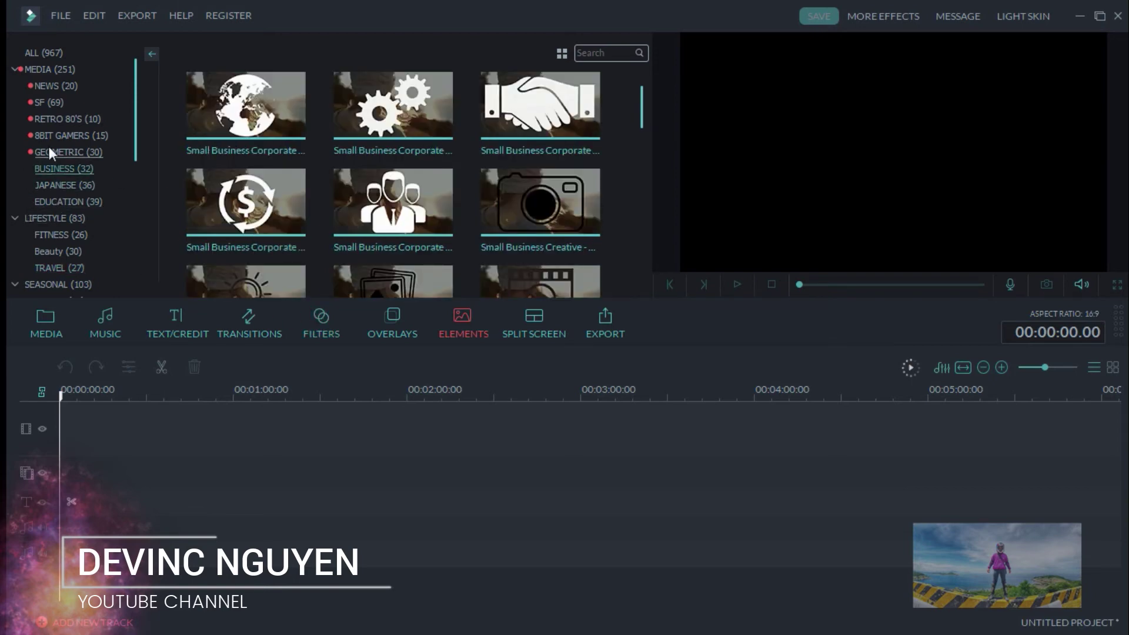
scroll(48, 228, down, 2)
click(57, 235)
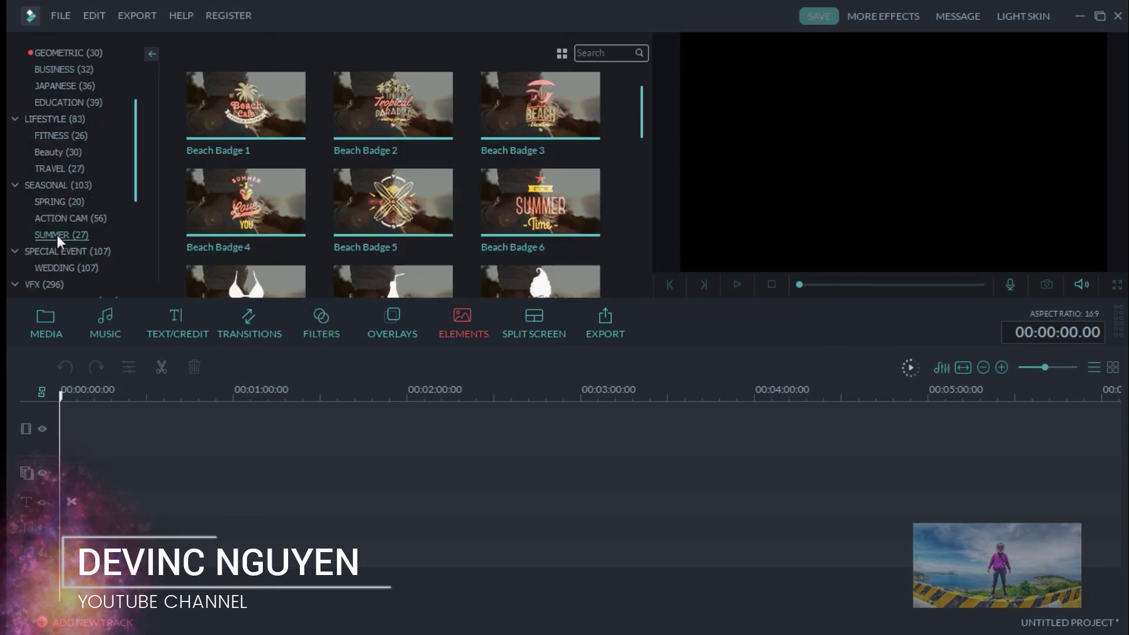
click(55, 268)
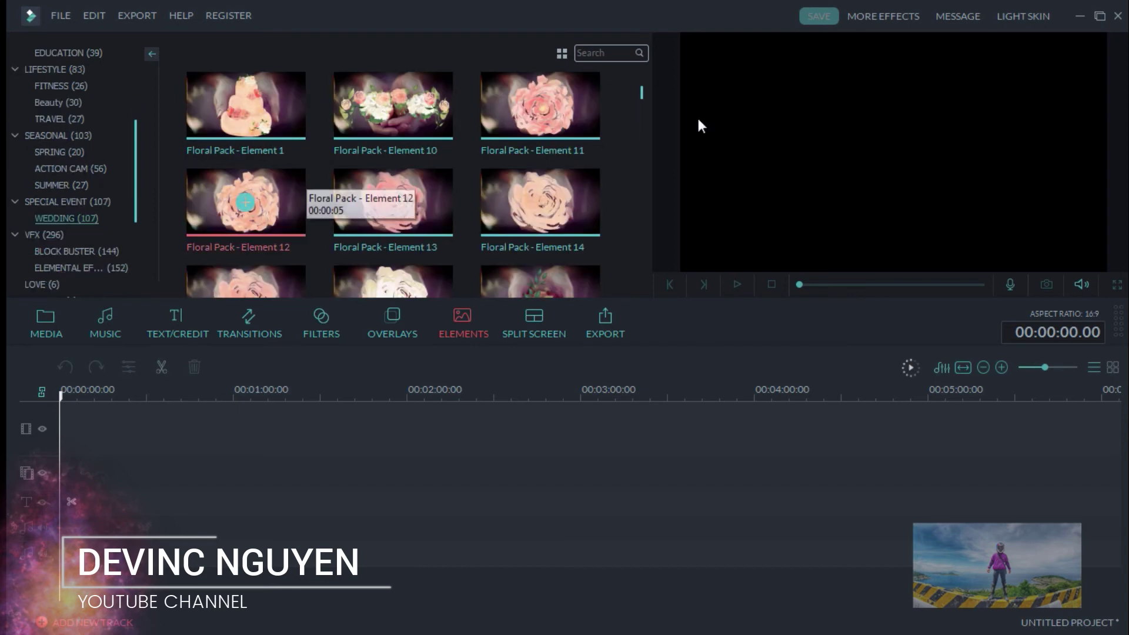
drag(640, 92, 643, 131)
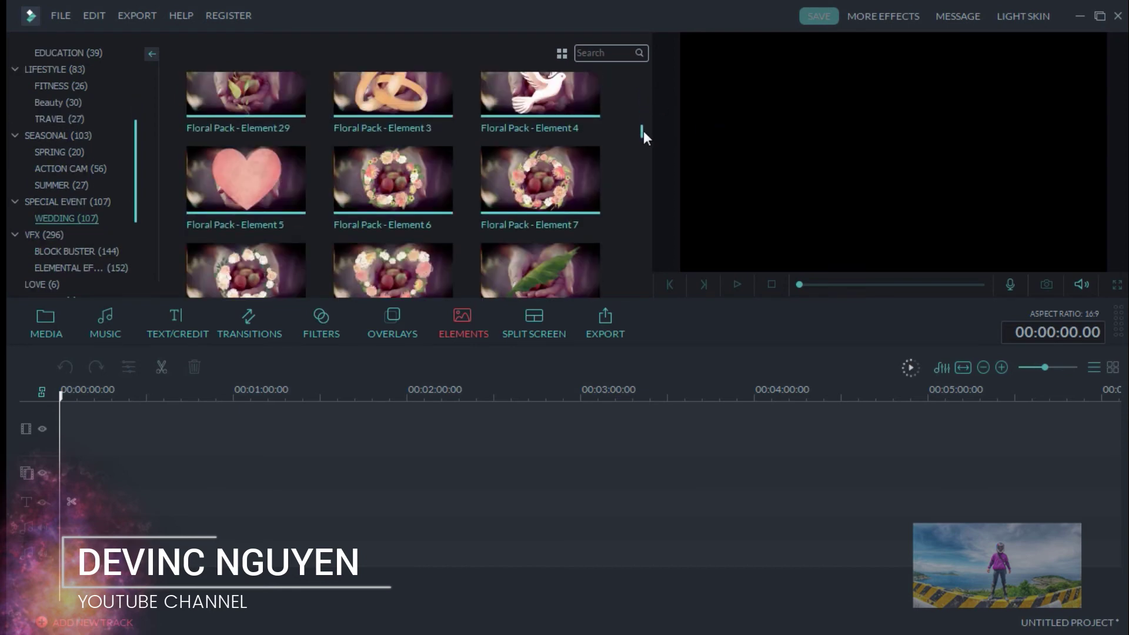